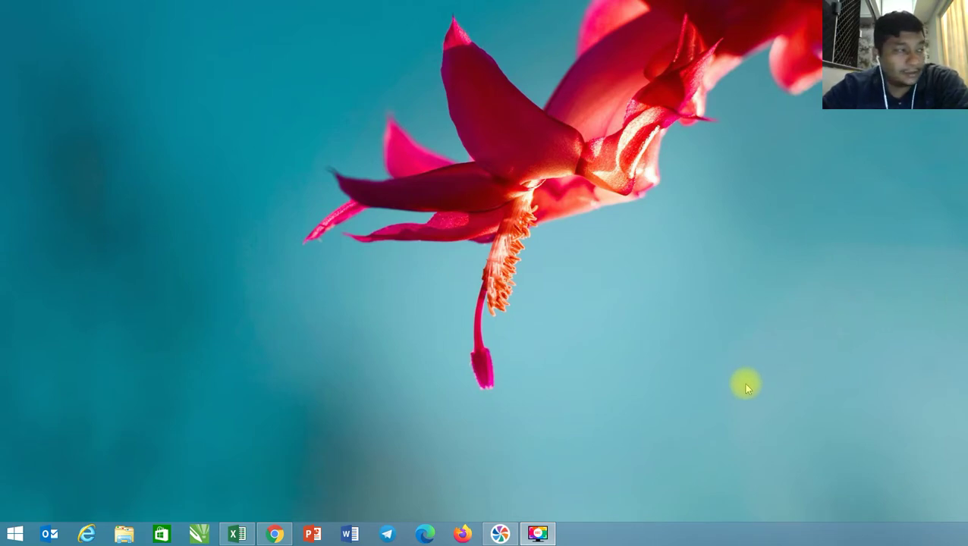
Step: Open Excel and bring the CONTROLE DE NOTAS E PRESENÇA workbook on Planilha14 to the front
left_click(236, 534)
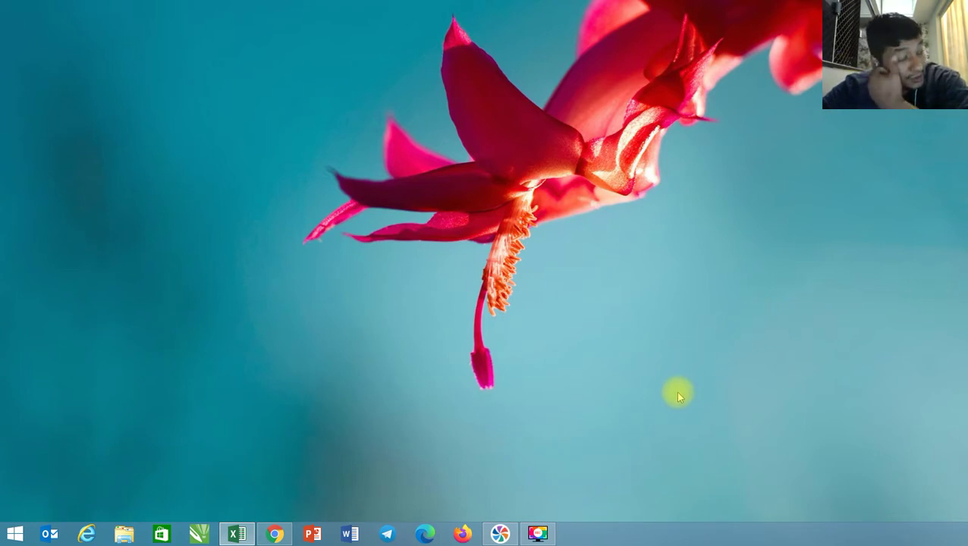
left_click(275, 534)
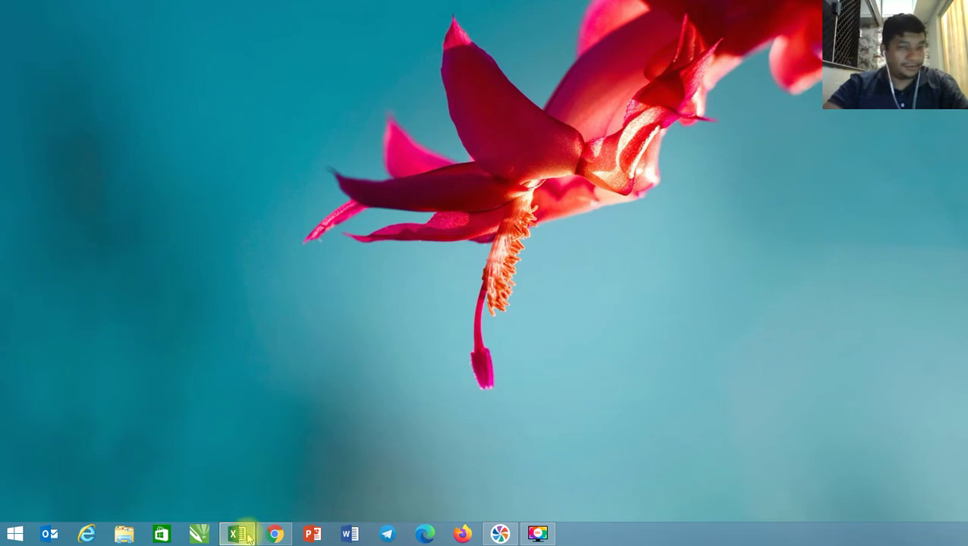
left_click(238, 535)
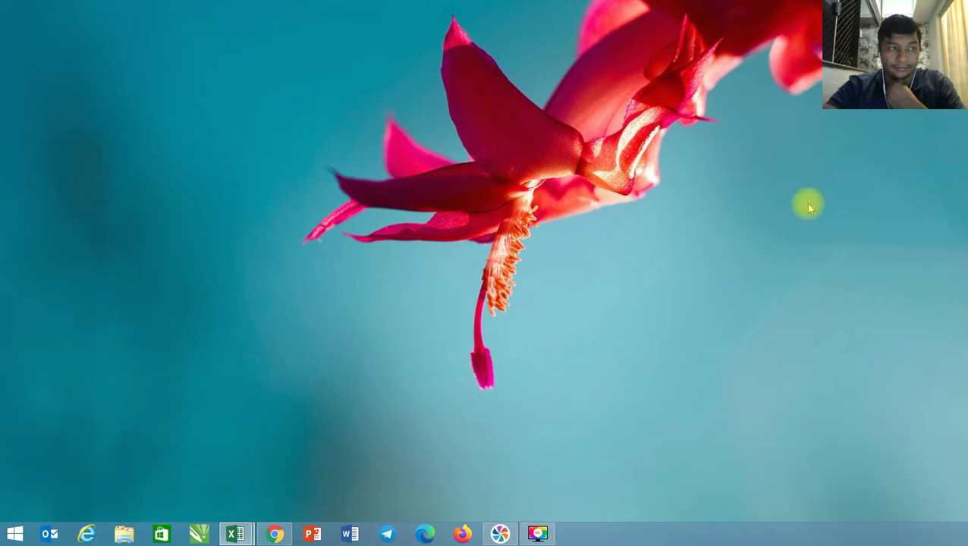
key("super+d")
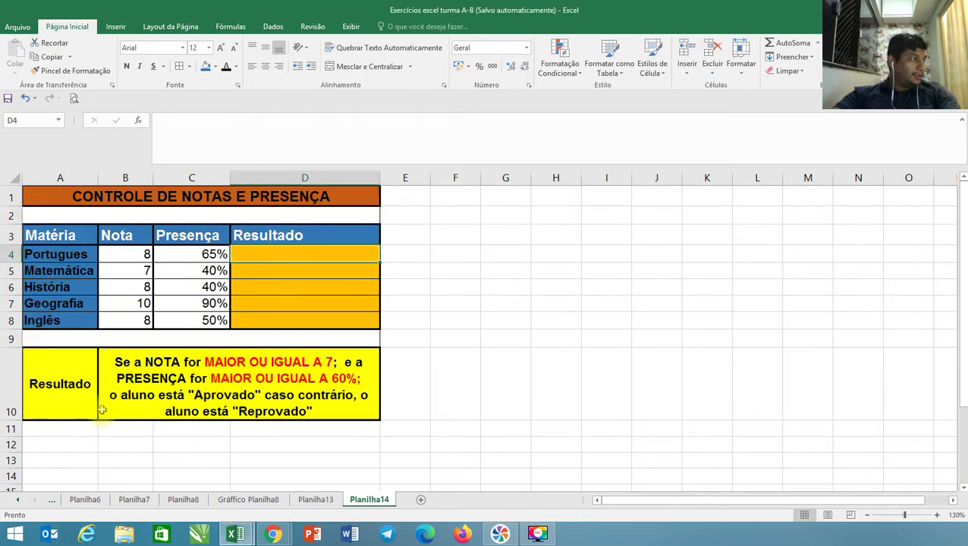
Step: Give the A1:D10 grade table a thick Contorno outline through Mais Bordas
mouse_move(67, 197)
left_mouse_down()
mouse_move(52, 288)
mouse_move(82, 405)
left_mouse_up()
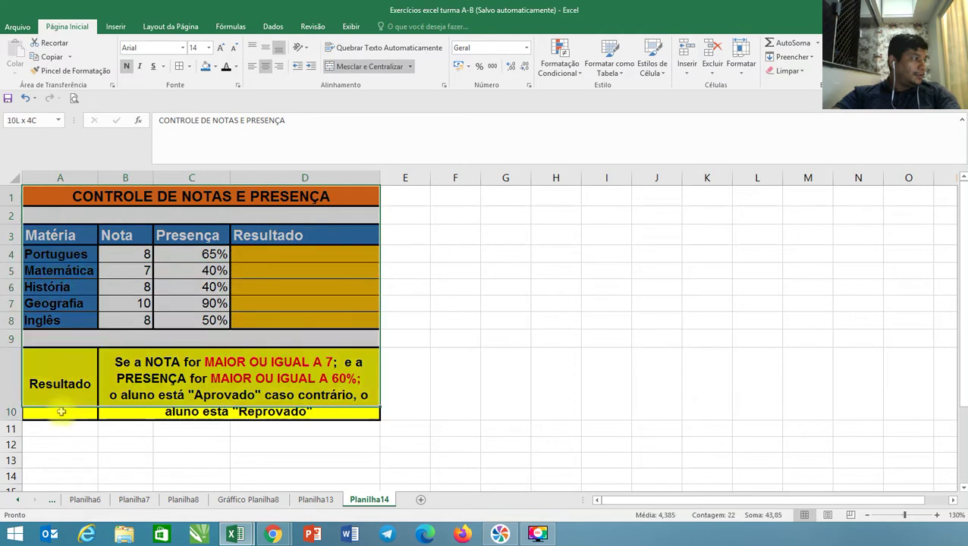
left_click(189, 67)
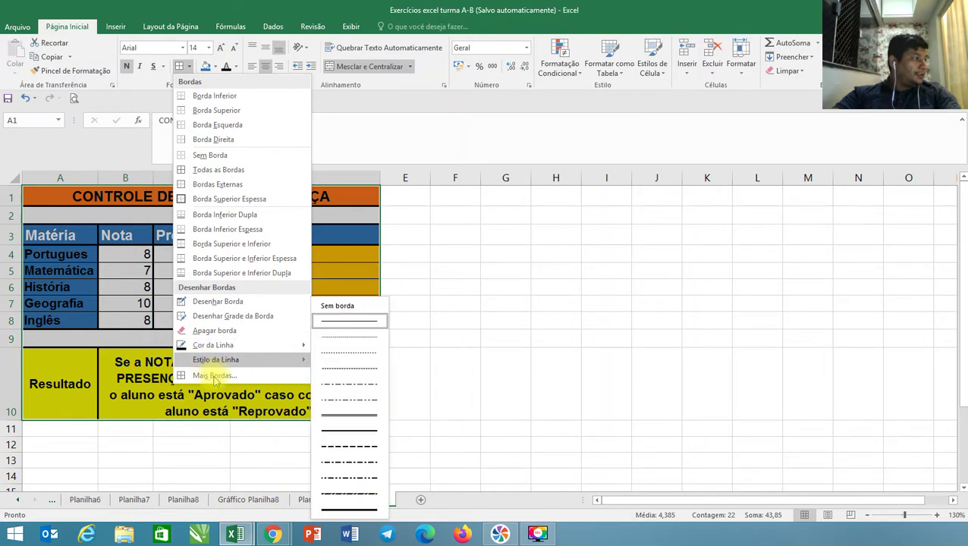
key("Escape")
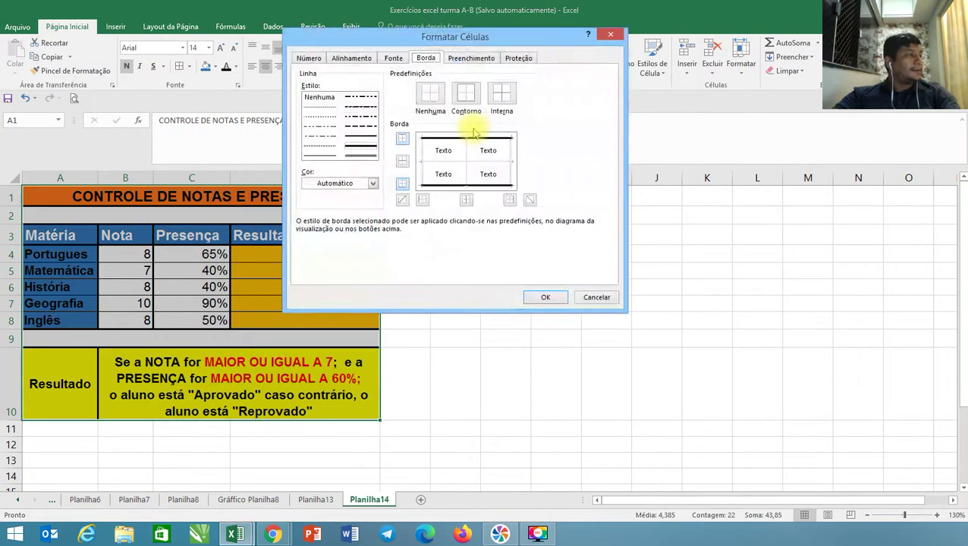
left_click(368, 152)
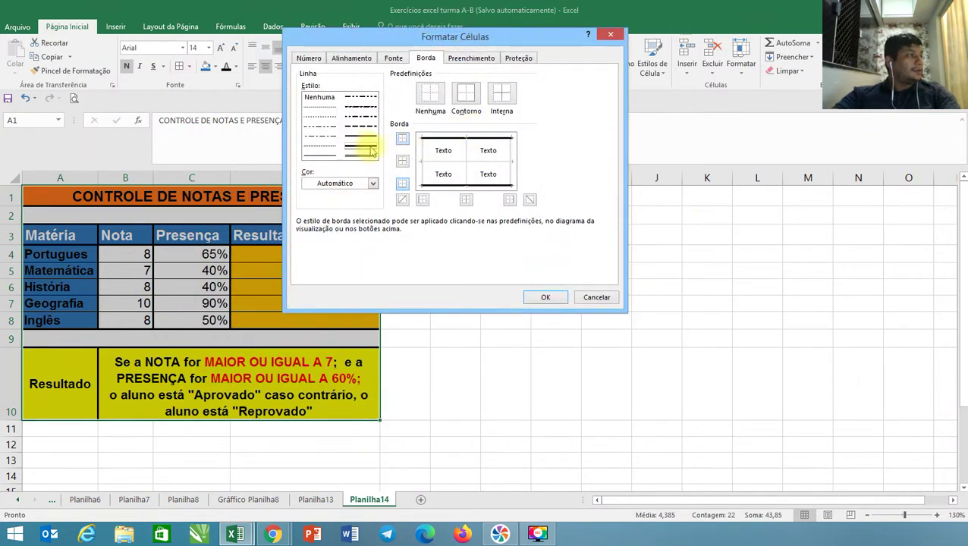
left_click(476, 103)
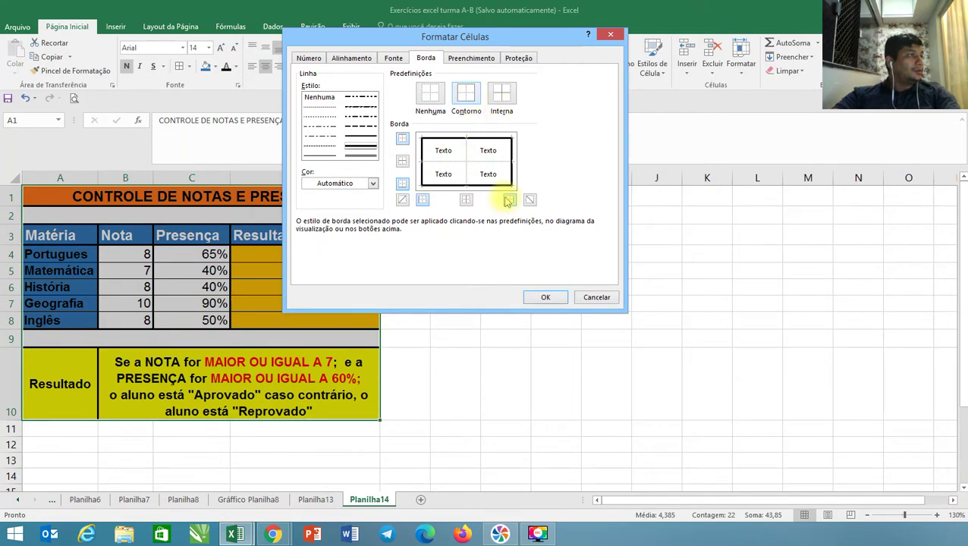
left_click(547, 298)
left_click(548, 309)
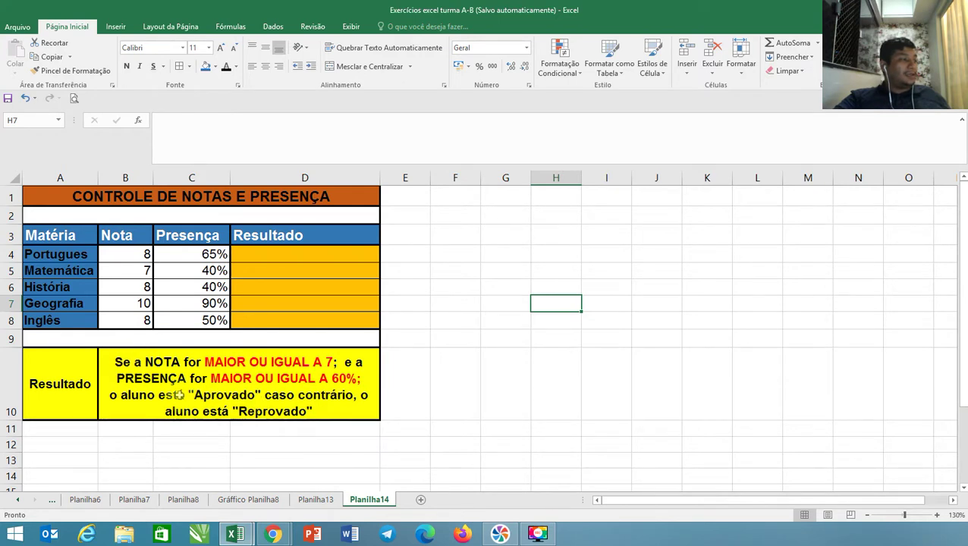
left_click(288, 404)
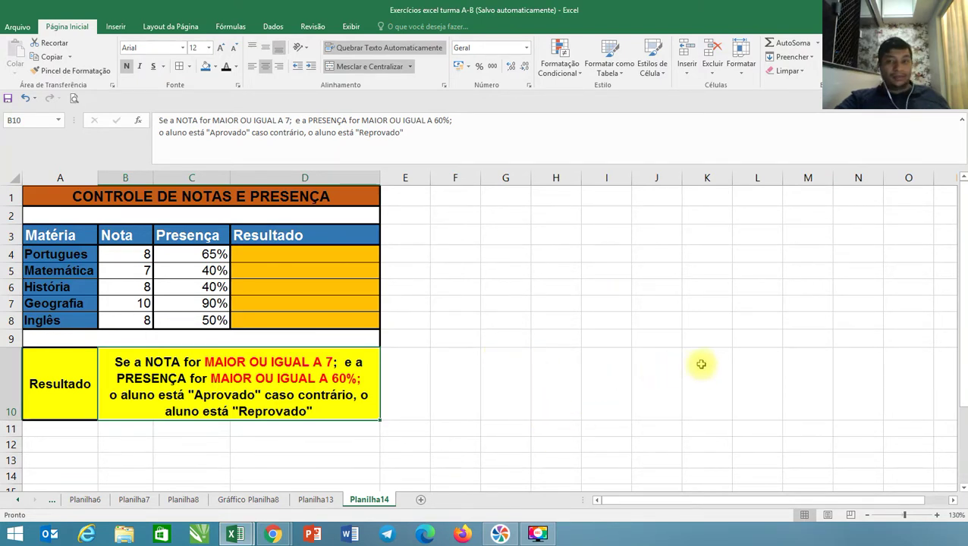
Step: Switch to Chrome's Tabela Verdade page and scroll to its logical connectives table
left_click(272, 535)
left_click(311, 476)
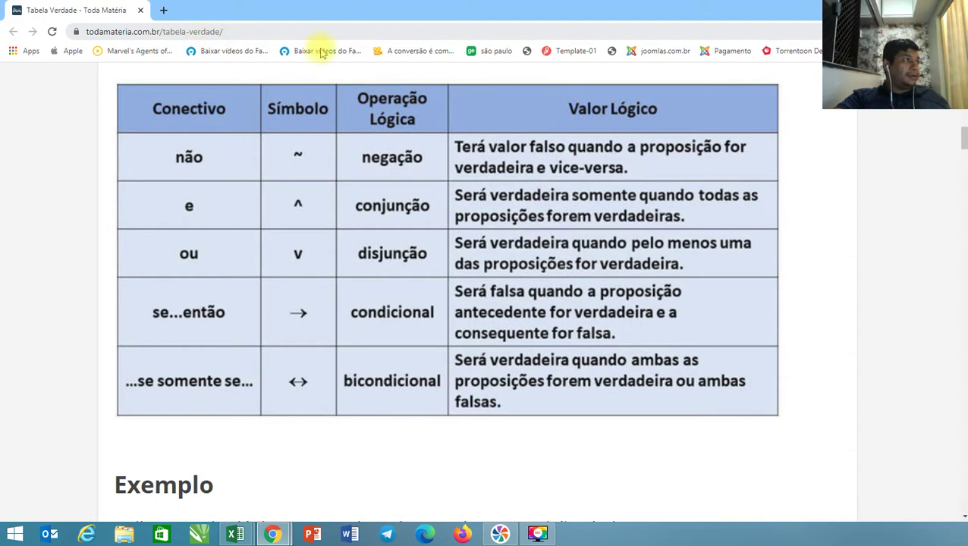
scroll(403, 281, "down", 1)
scroll(403, 281, "down", 4)
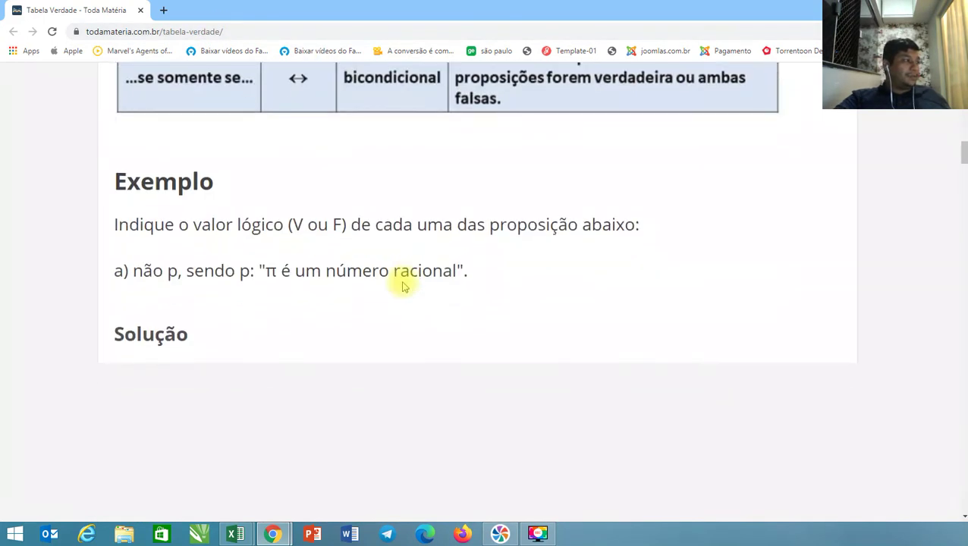
scroll(400, 281, "up", 6)
scroll(324, 287, "down", 2)
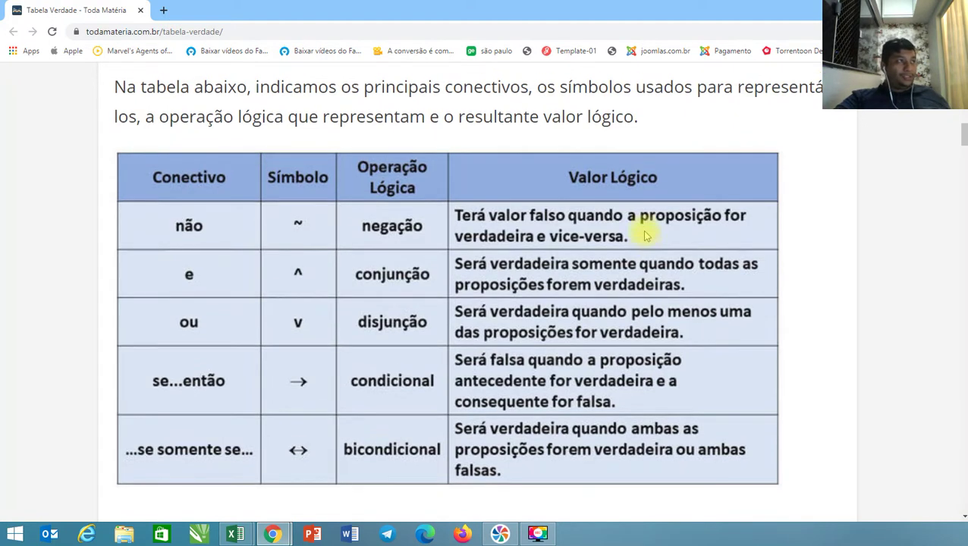
scroll(648, 227, "up", 1)
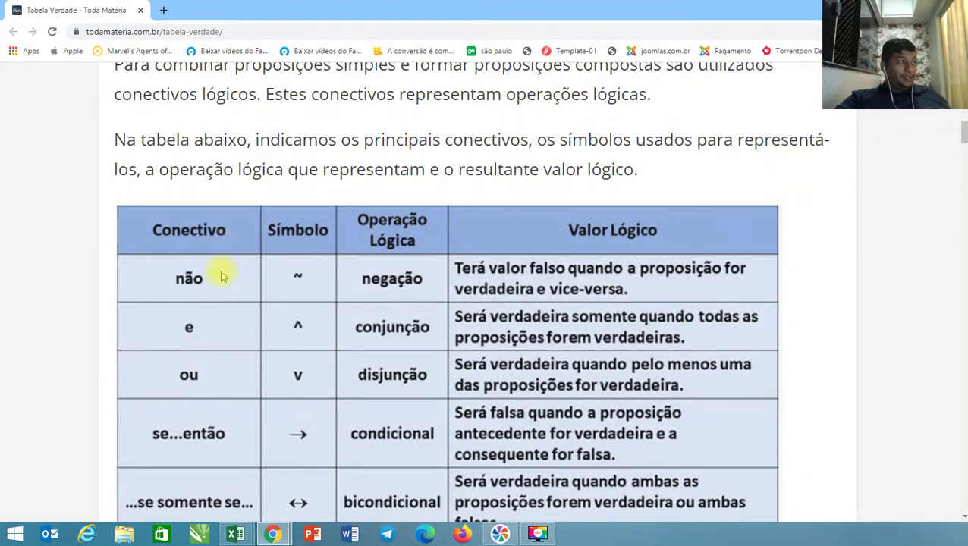
scroll(220, 286, "down", 1)
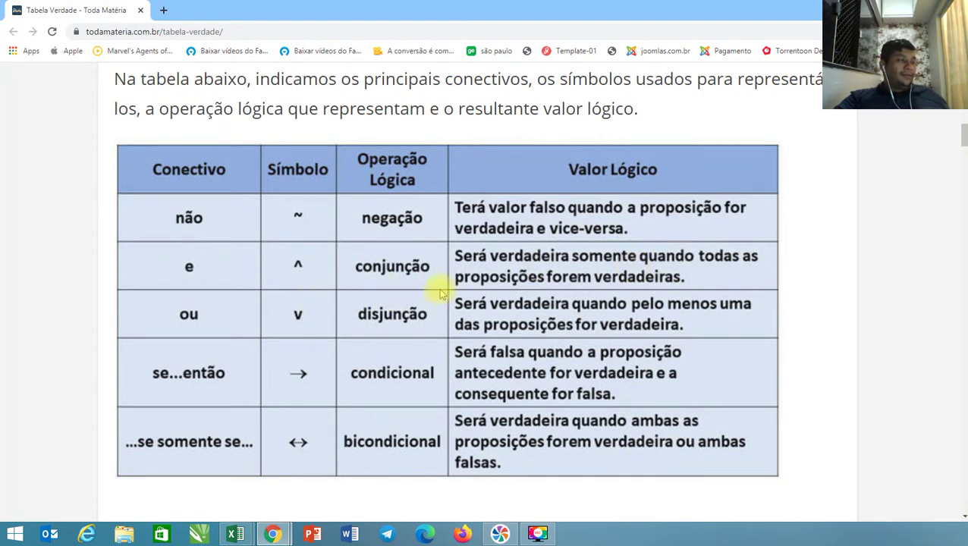
Step: Scroll further down the Tabela Verdade article to the Solução section's p^q truth table
scroll(437, 293, "down", 2)
scroll(437, 293, "down", 2)
scroll(438, 292, "down", 2)
scroll(438, 293, "down", 2)
scroll(438, 293, "down", 2)
scroll(438, 293, "down", 2)
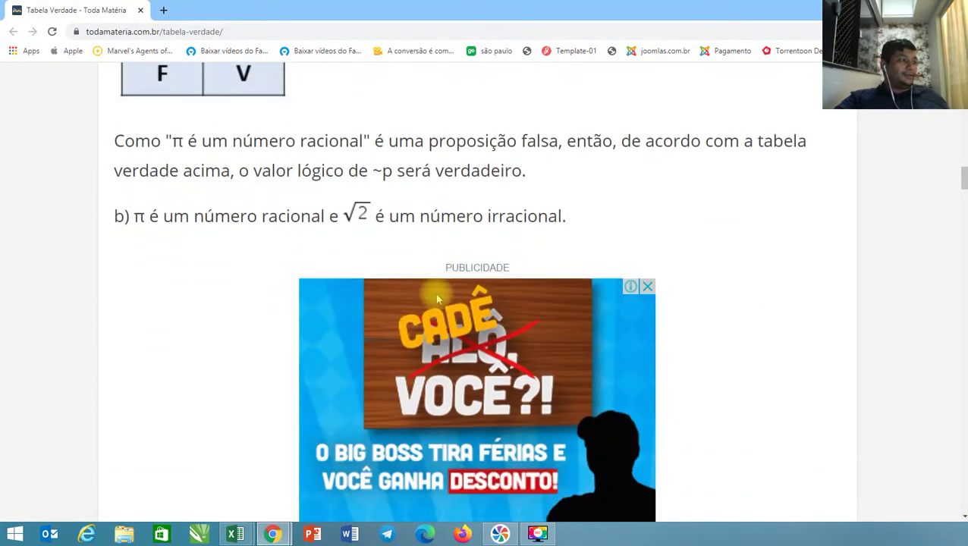
scroll(436, 296, "down", 5)
scroll(436, 299, "down", 1)
scroll(435, 299, "up", 1)
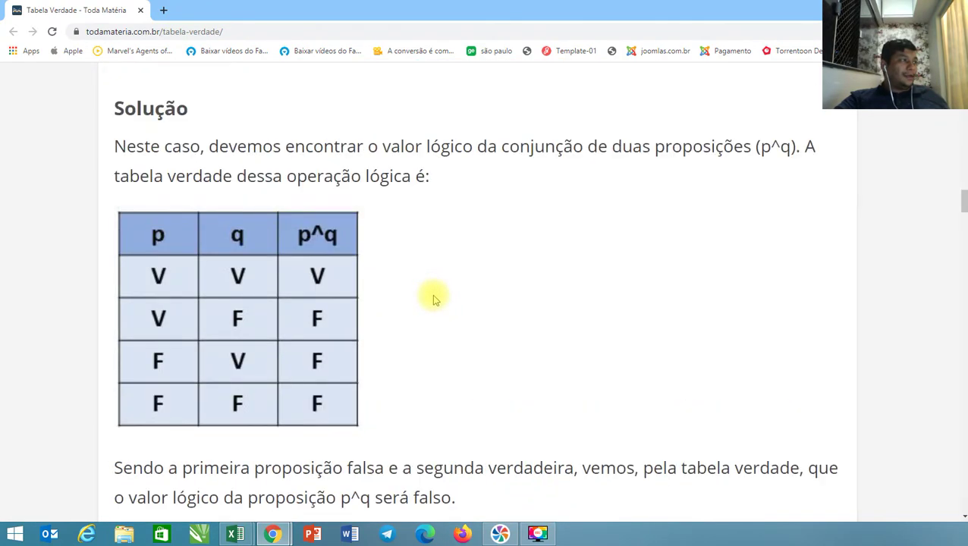
scroll(435, 300, "up", 1)
scroll(433, 299, "down", 1)
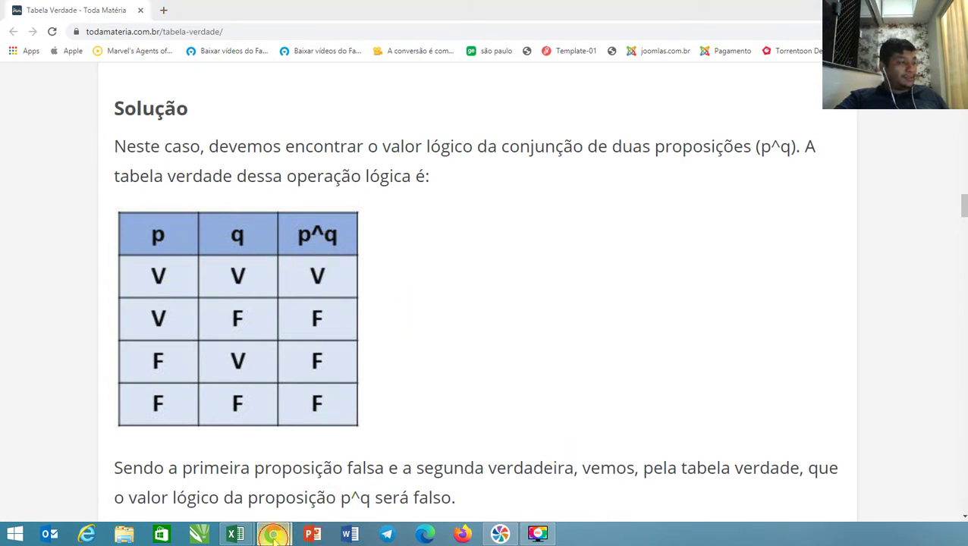
mouse_move(273, 535)
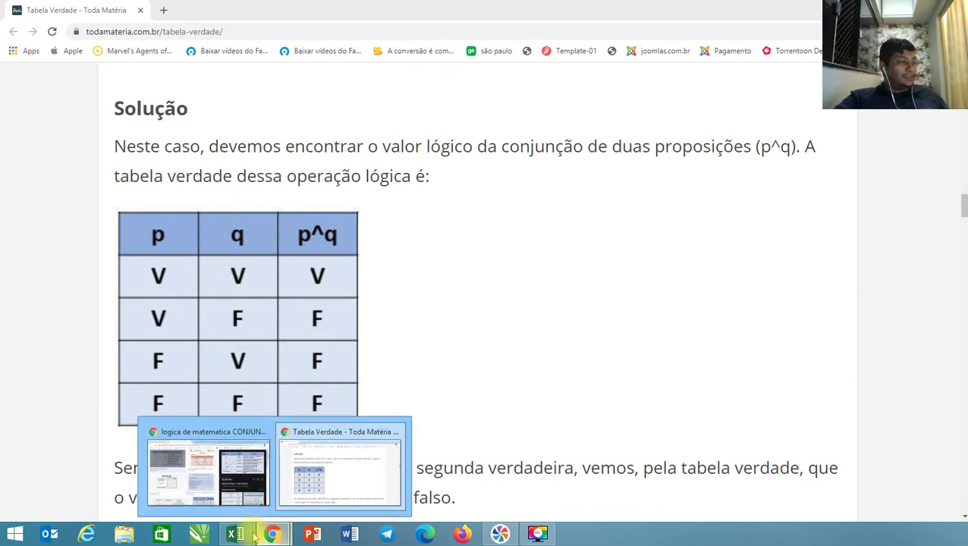
Step: Return to the Exercicios excel turma A-B workbook and start a trial =G9 formula in D4
left_click(270, 482)
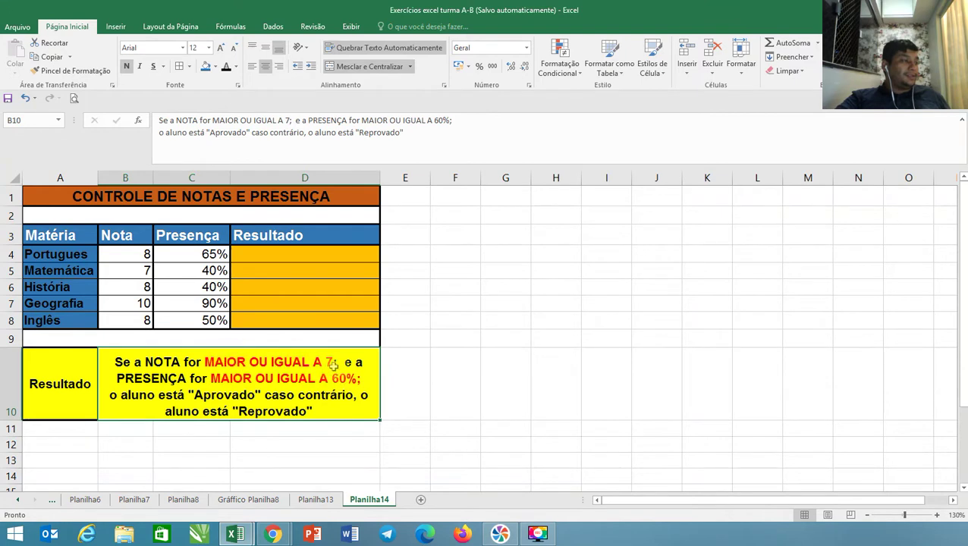
left_click(277, 258)
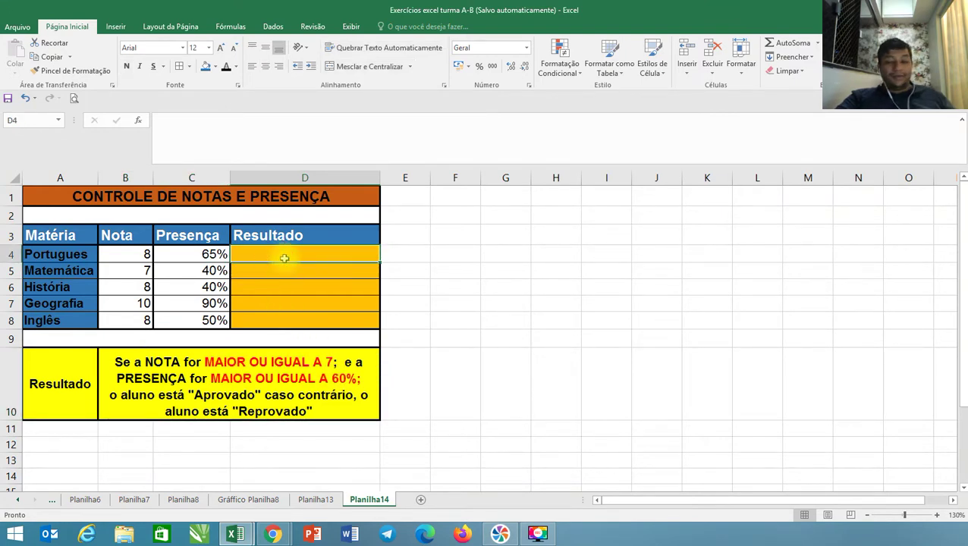
type("=")
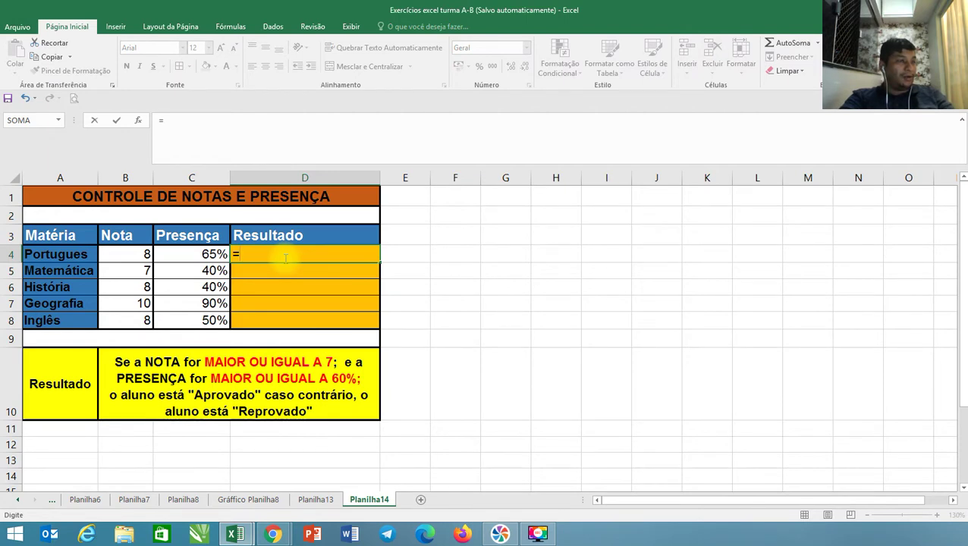
left_click(526, 334)
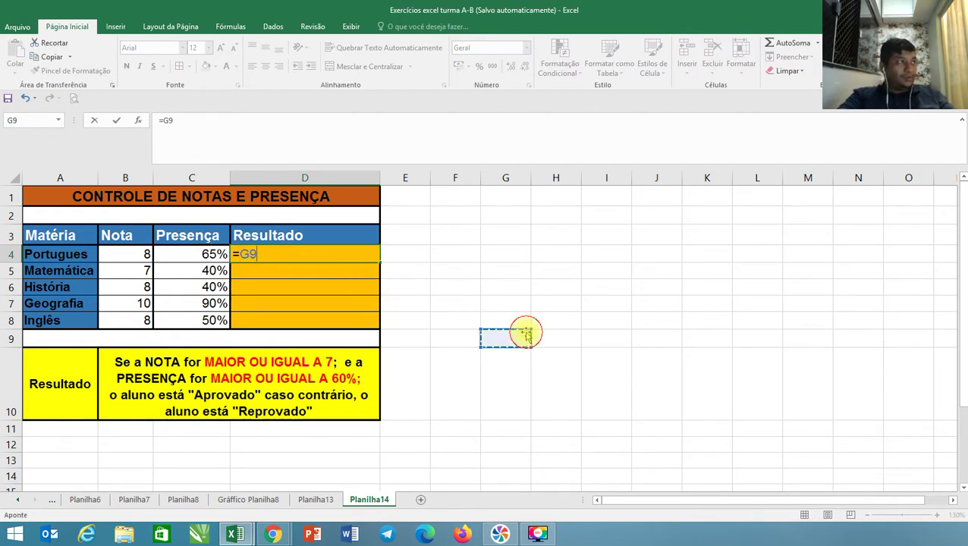
left_click(350, 28)
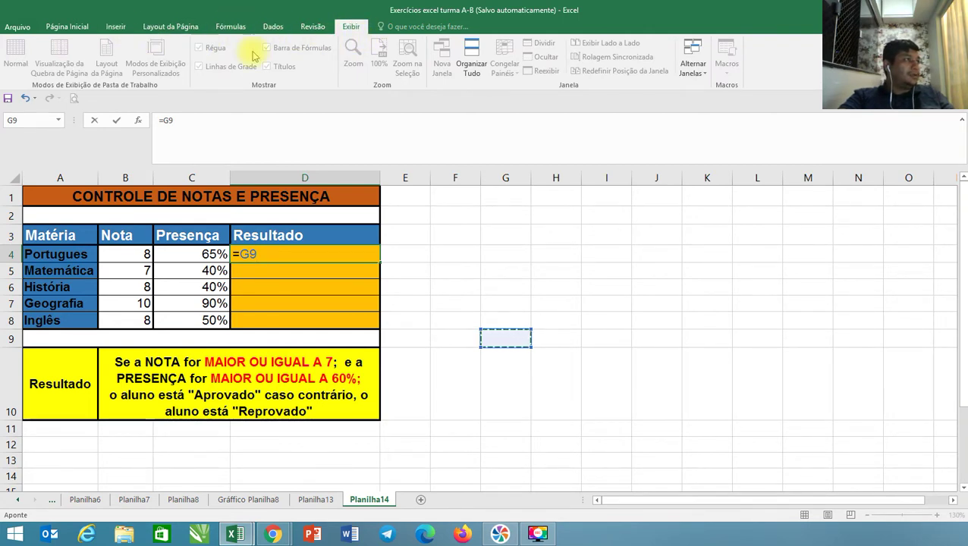
Step: Cancel the trial D4 formula and set a custom 150% zoom on the sheet
key("Escape")
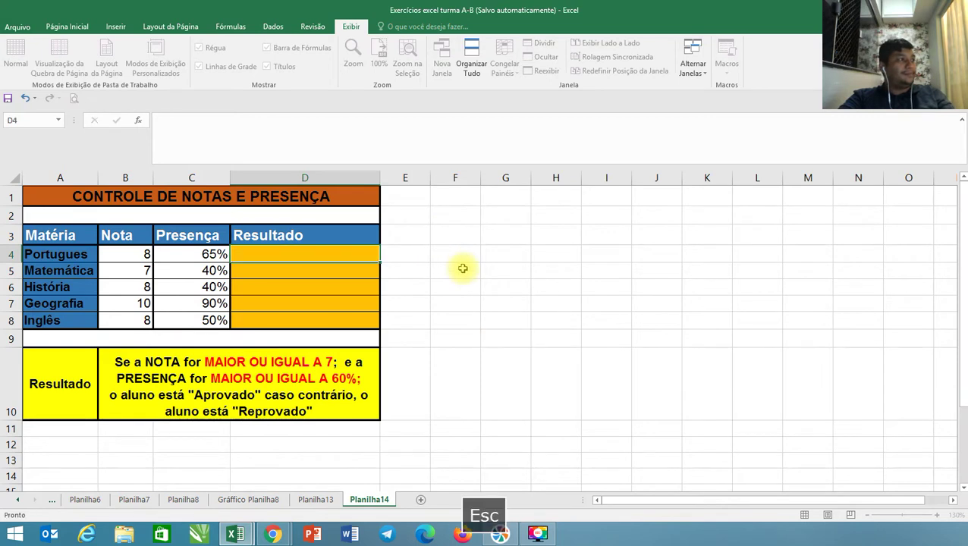
left_click(357, 65)
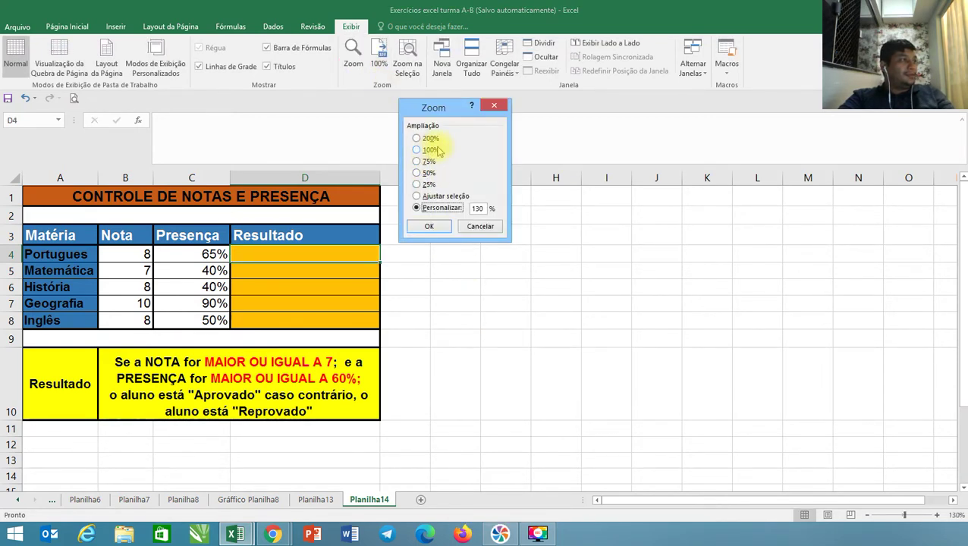
left_click(479, 208)
key("BackSpace")
key("BackSpace")
type("50")
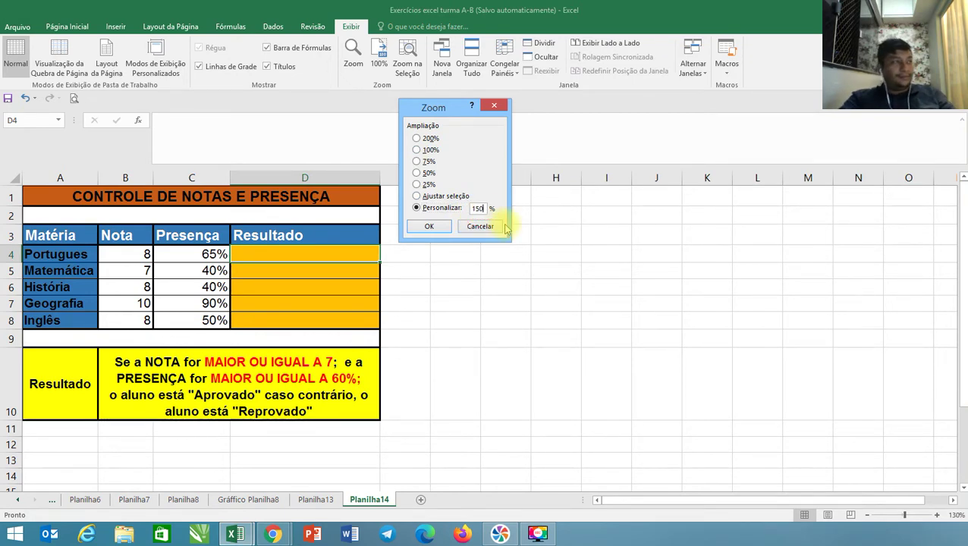
left_click(429, 226)
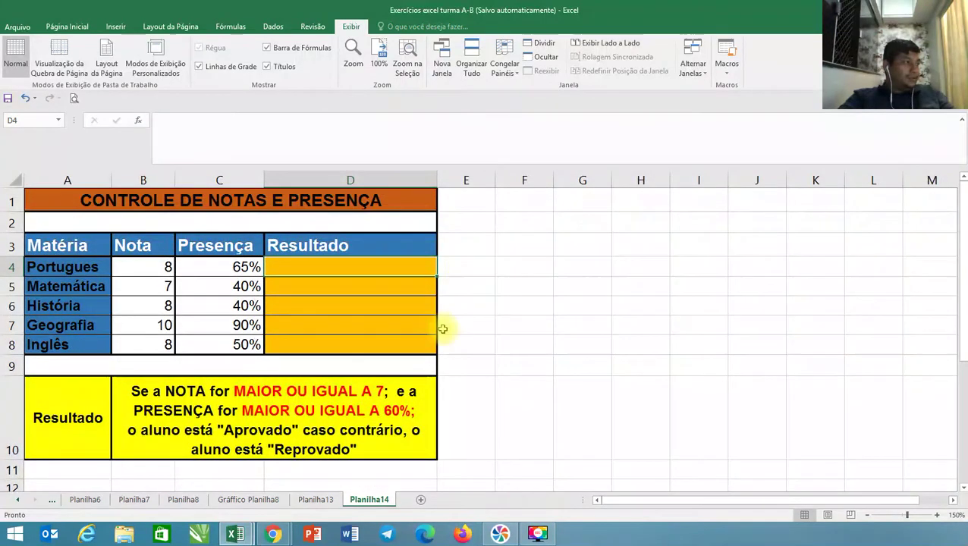
Step: Begin D4's formula as =SE(E( for an IF wrapping an AND test
double_click(326, 263)
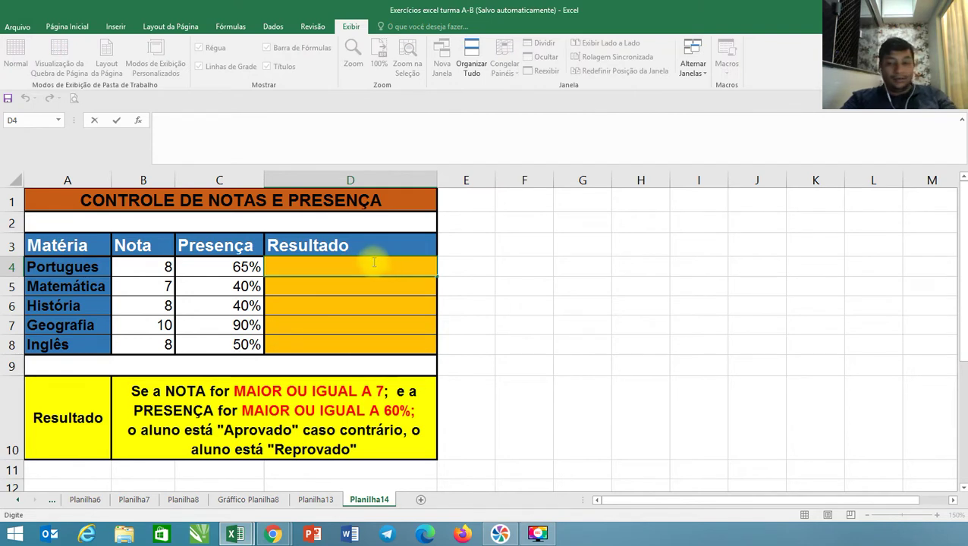
type("=")
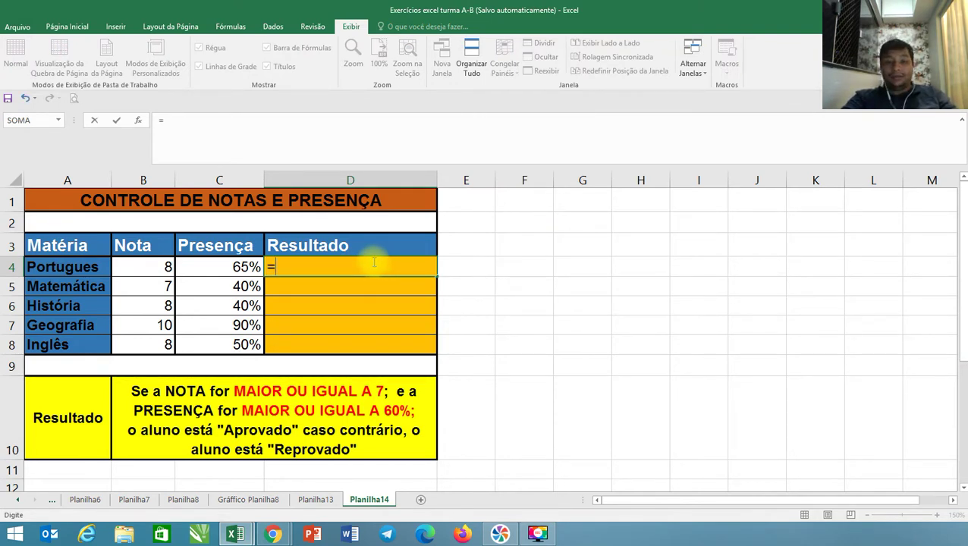
type("SE")
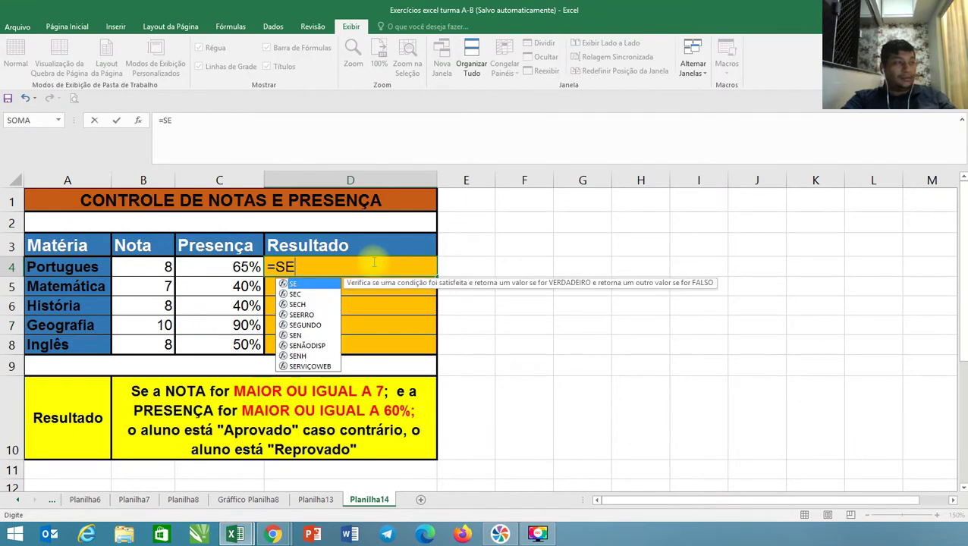
type("(")
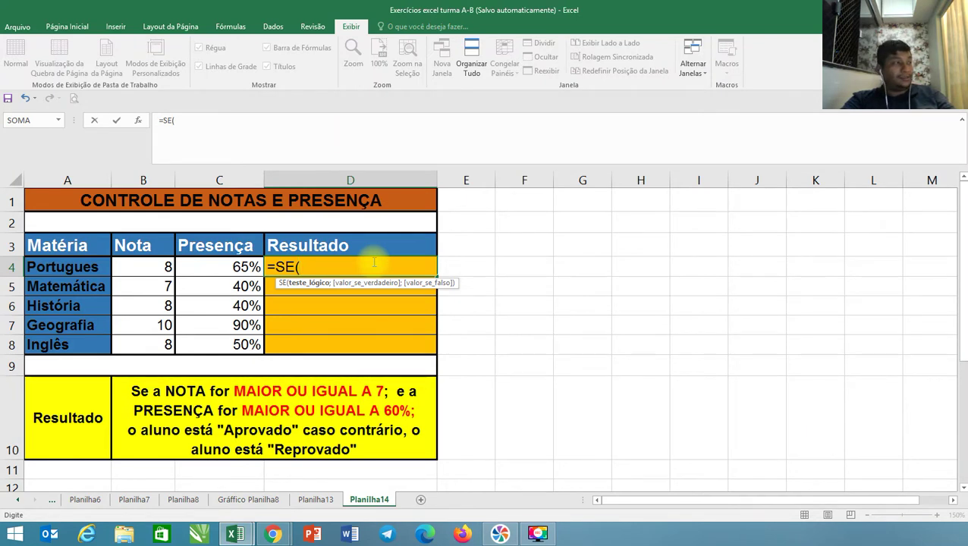
type("E")
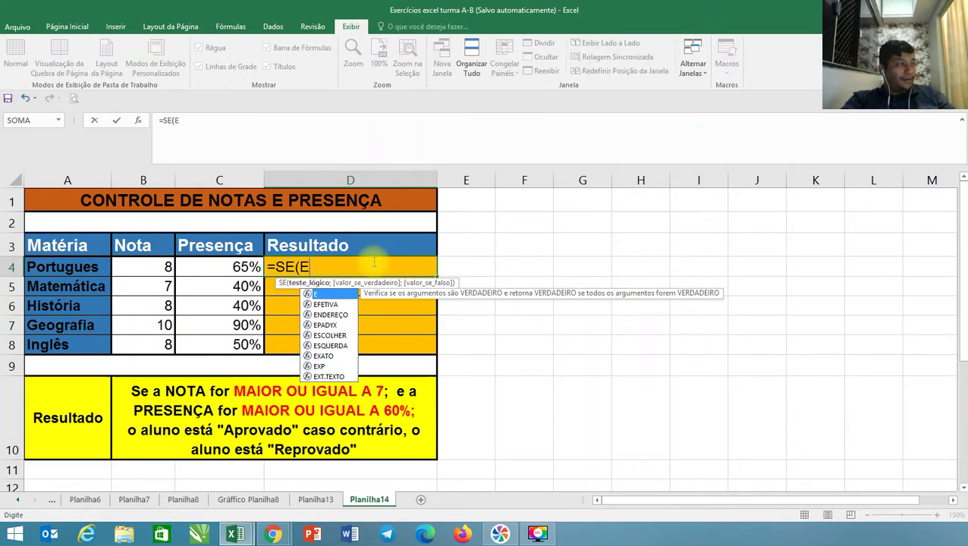
type("(")
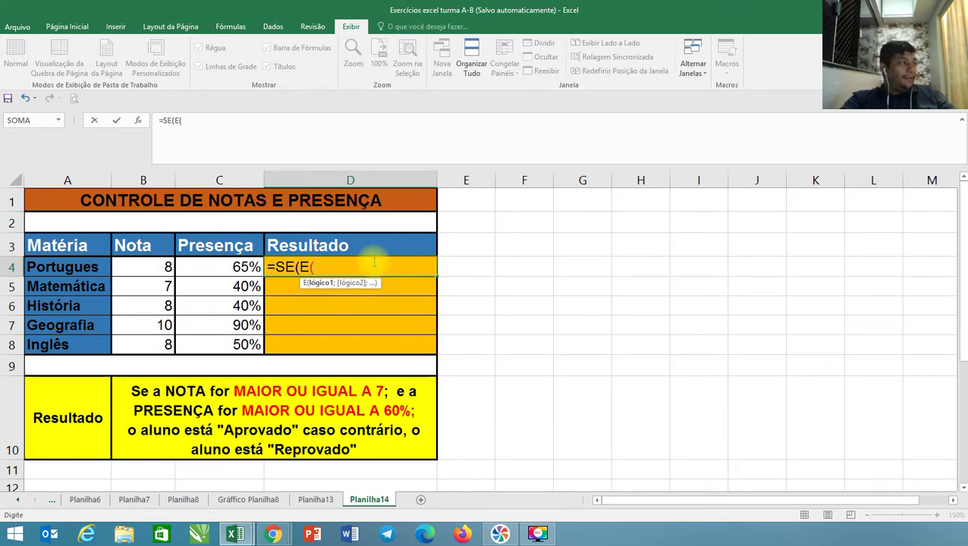
Step: Add the AND test B4>=7;C4>=60% to D4's formula, closing it with );
type("B")
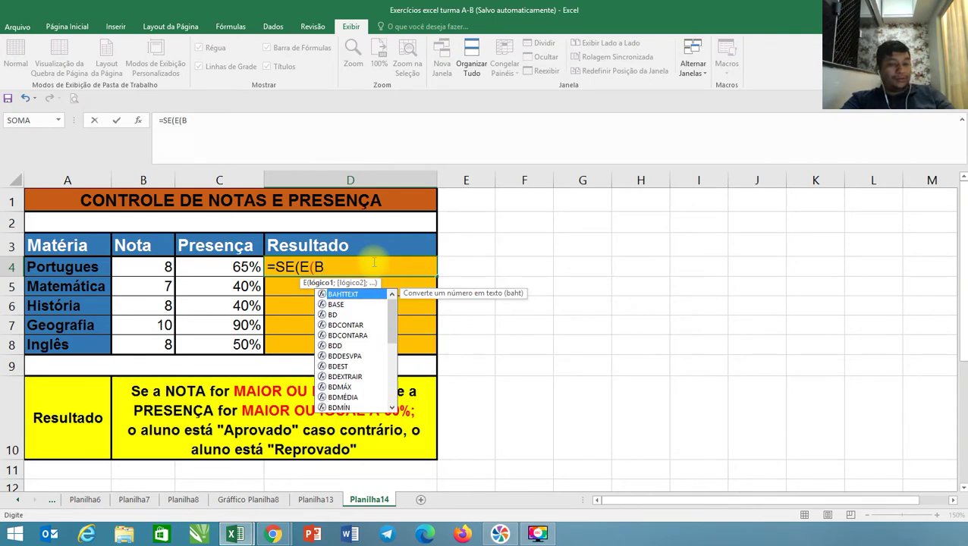
type("4")
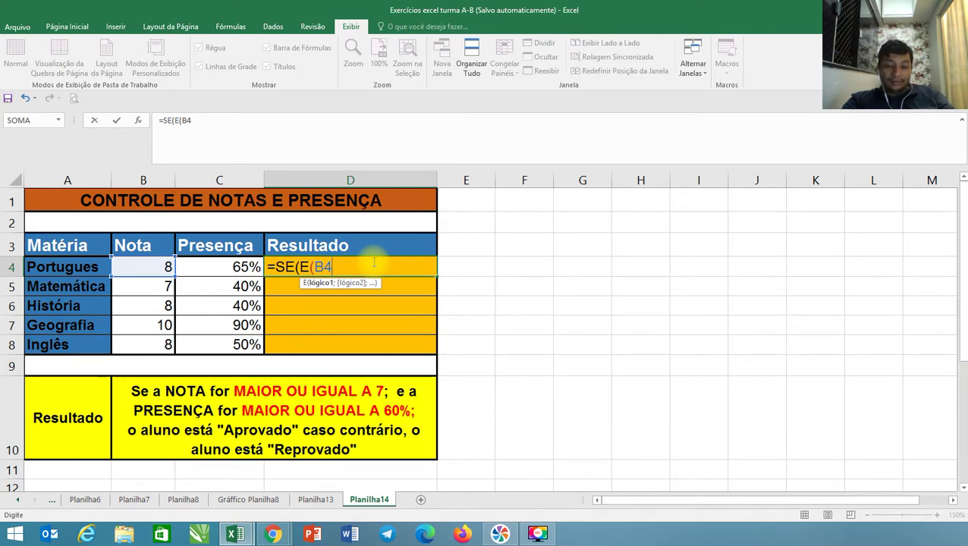
type(">=7")
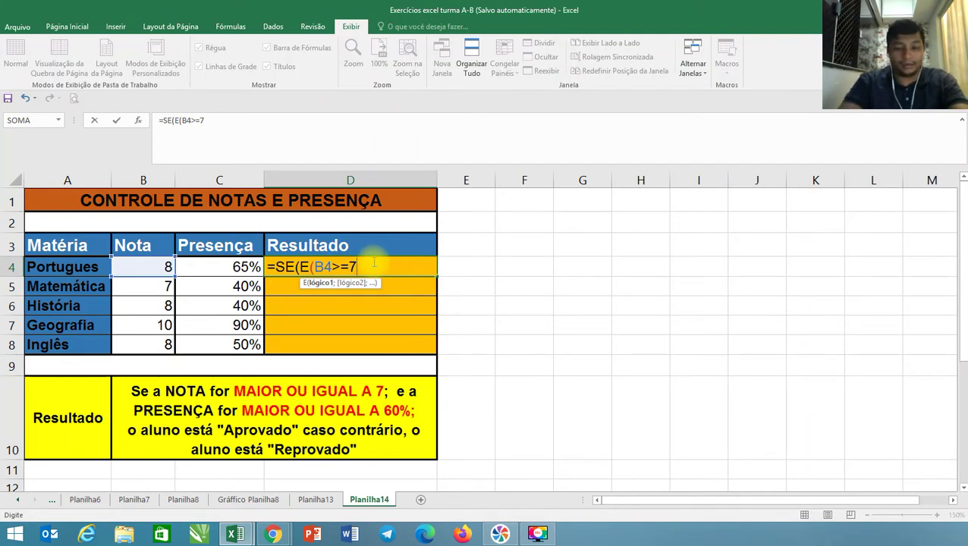
type(";")
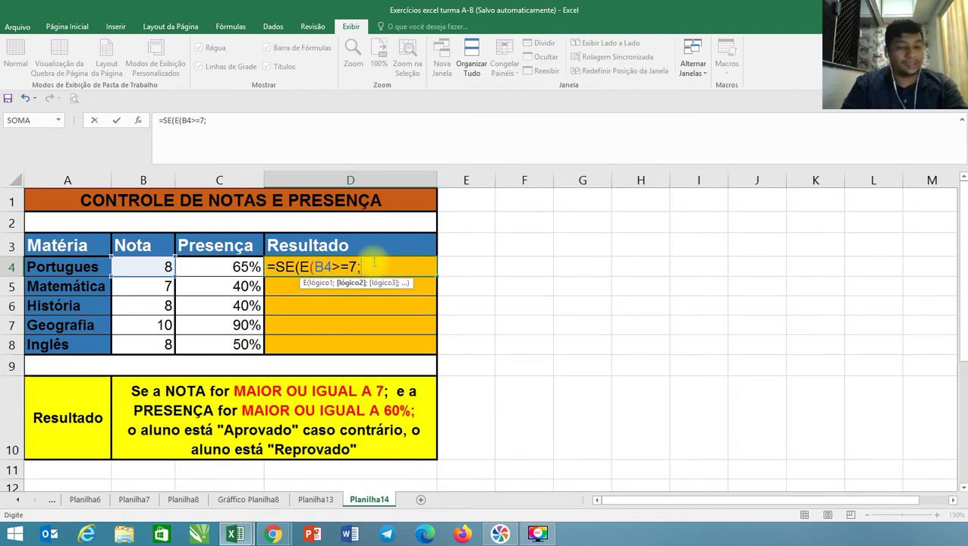
type("C")
type("4>=")
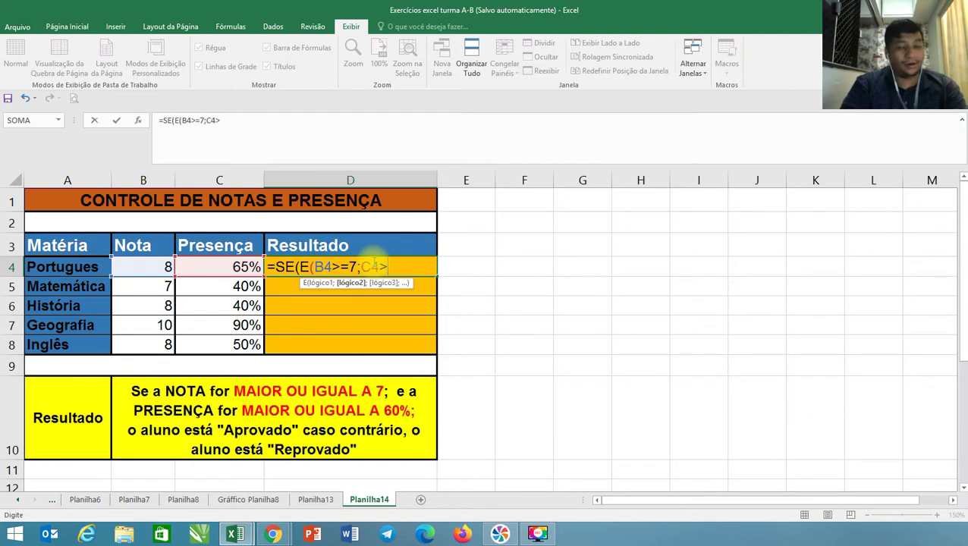
type("60%")
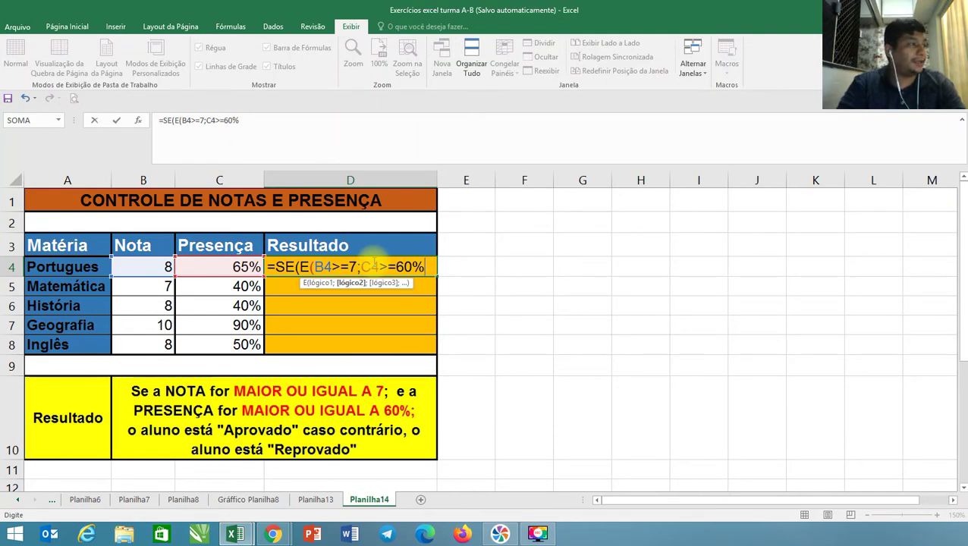
type(");")
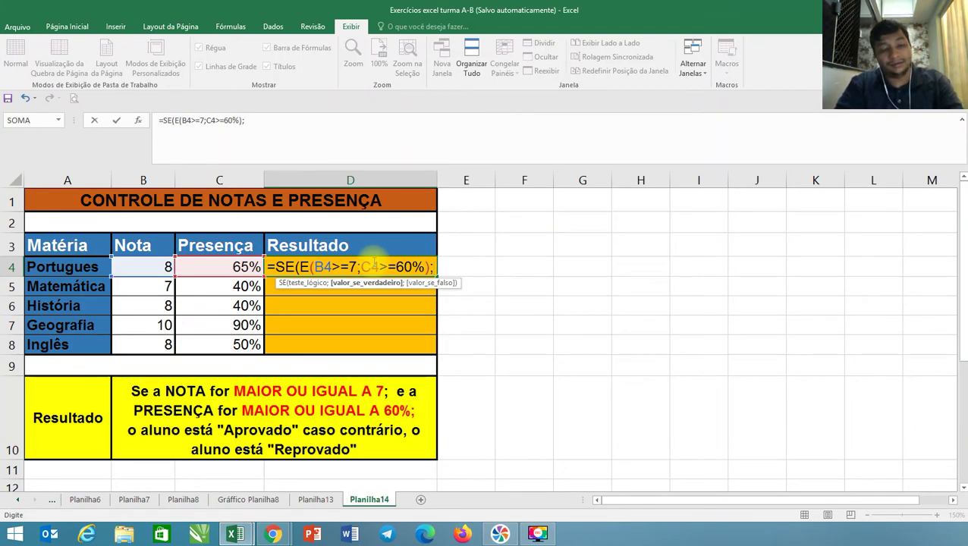
Step: Complete D4 as =SE(E(B4>=7;C4>=60%);"APROVADO";"REPROVADO") and commit it
type("\"")
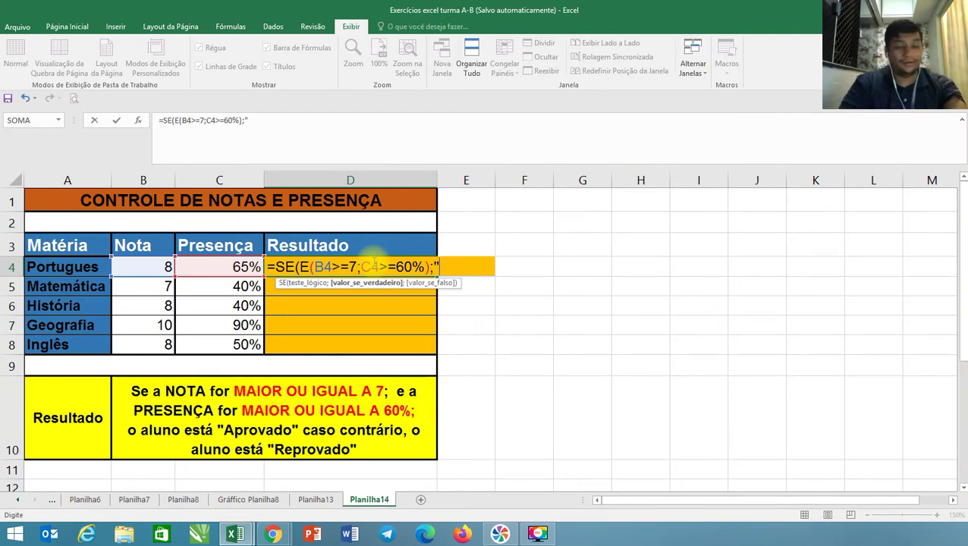
type("APROVADO\"")
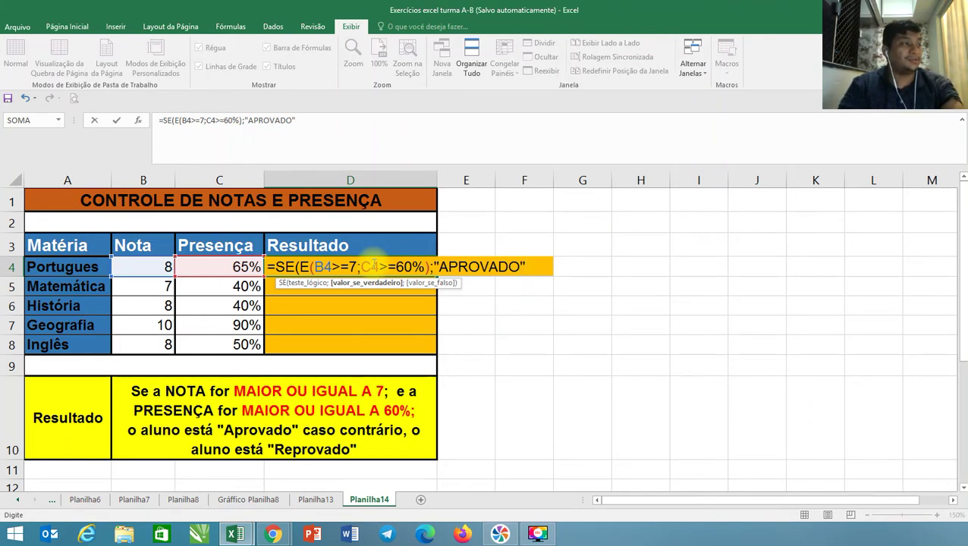
type(";")
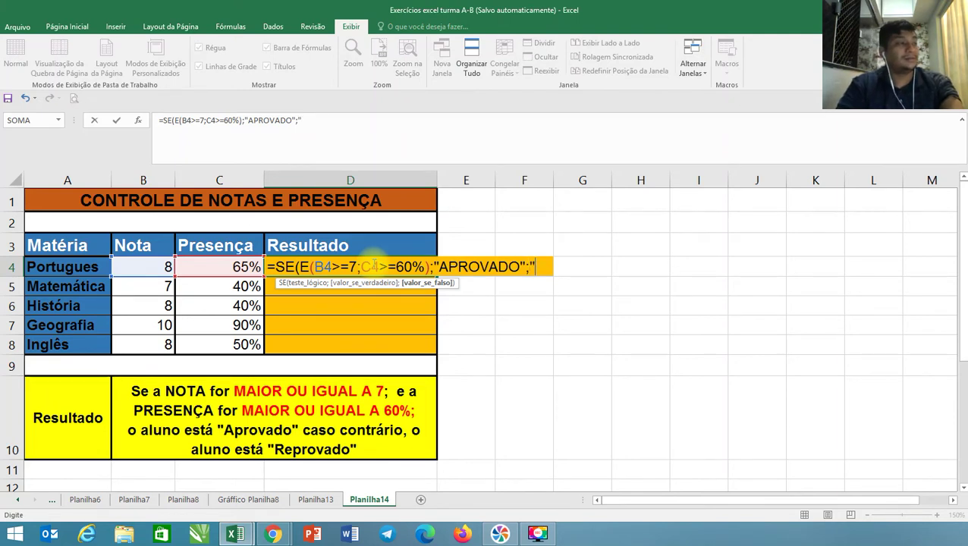
type("REPRO")
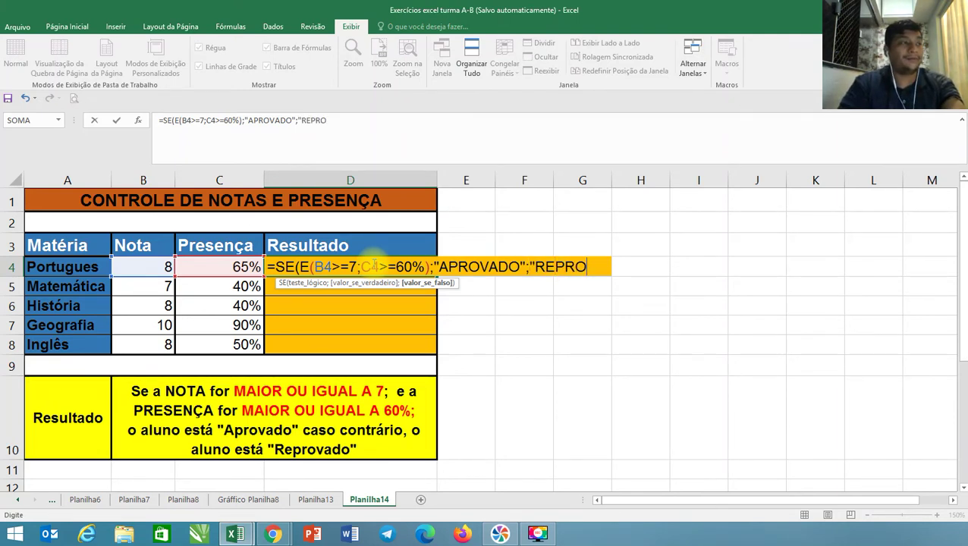
type("VADO\"")
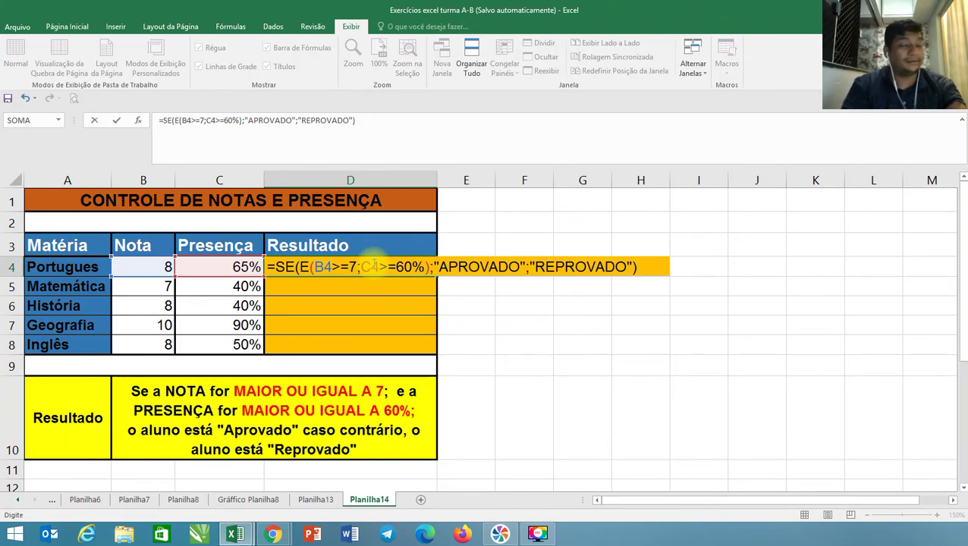
key("Return")
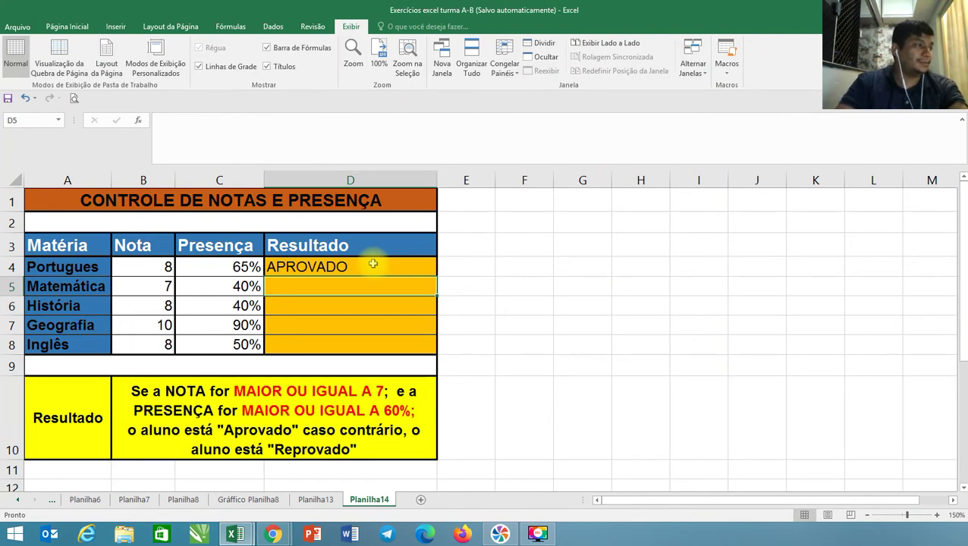
Step: Fill D4's formula down to D8, giving REPROVADO, REPROVADO, APROVADO, REPROVADO
left_click(406, 266)
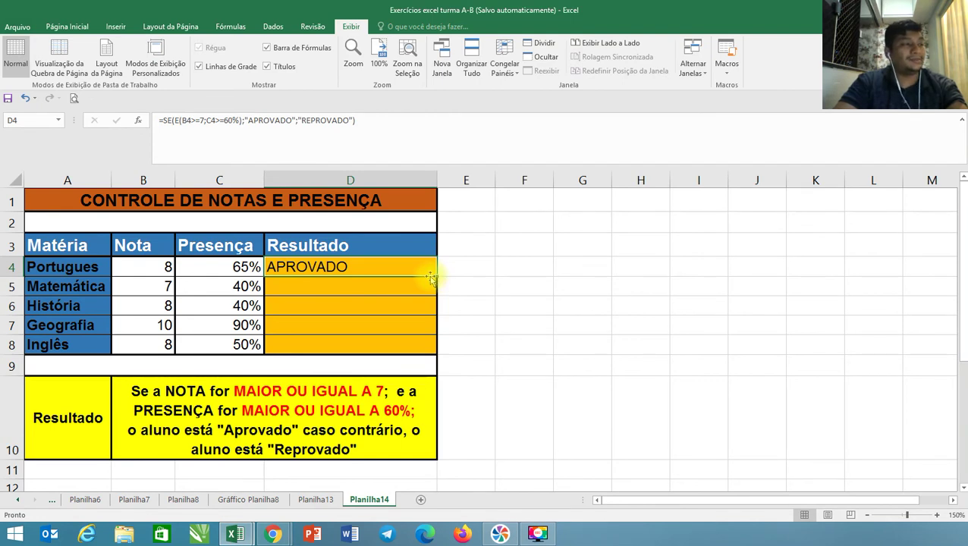
left_click_drag(436, 277, 431, 313)
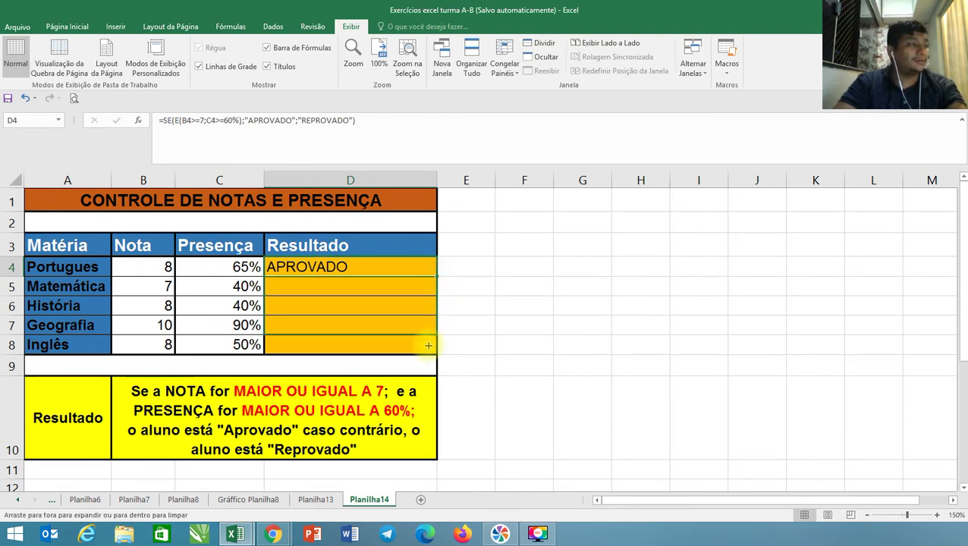
left_click_drag(430, 313, 427, 349)
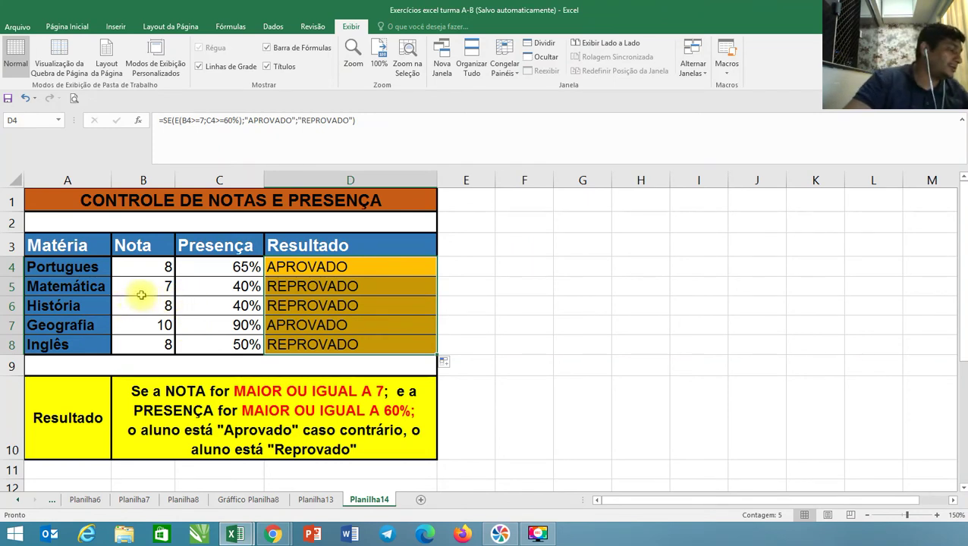
left_click(146, 267)
left_click(216, 272)
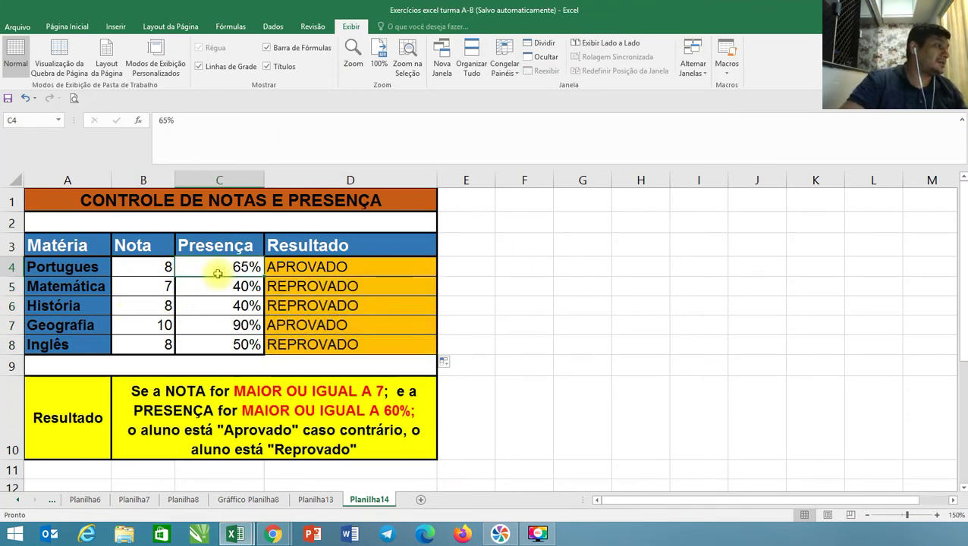
left_click(300, 268)
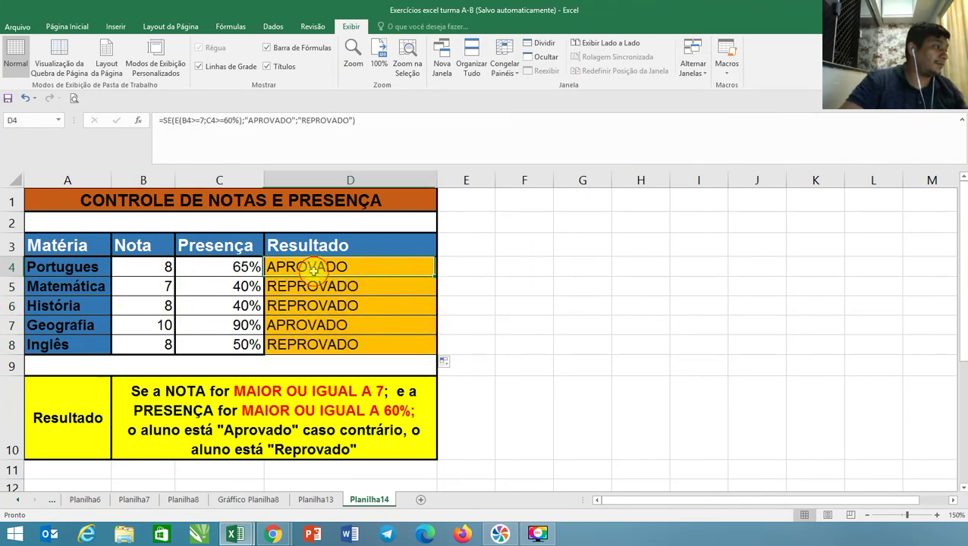
left_click(164, 308)
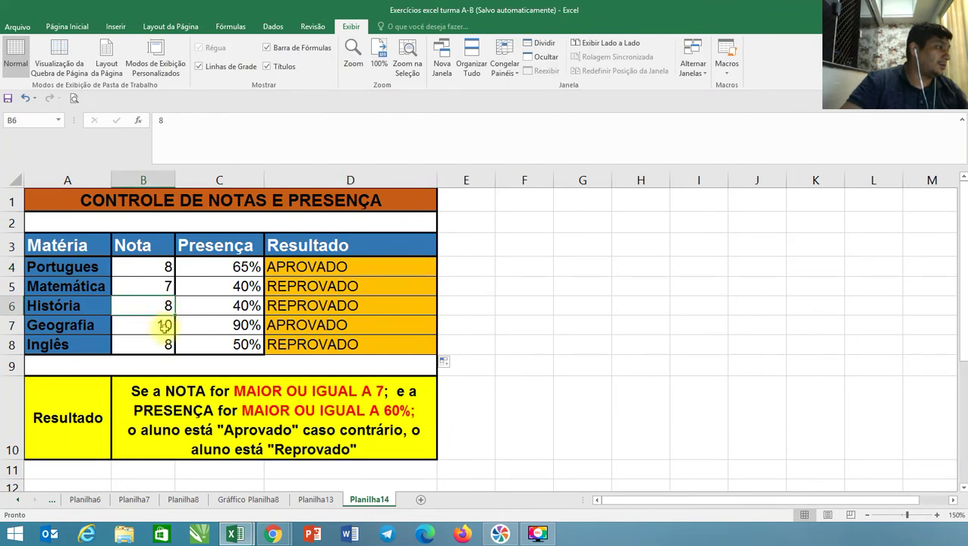
left_click(165, 326)
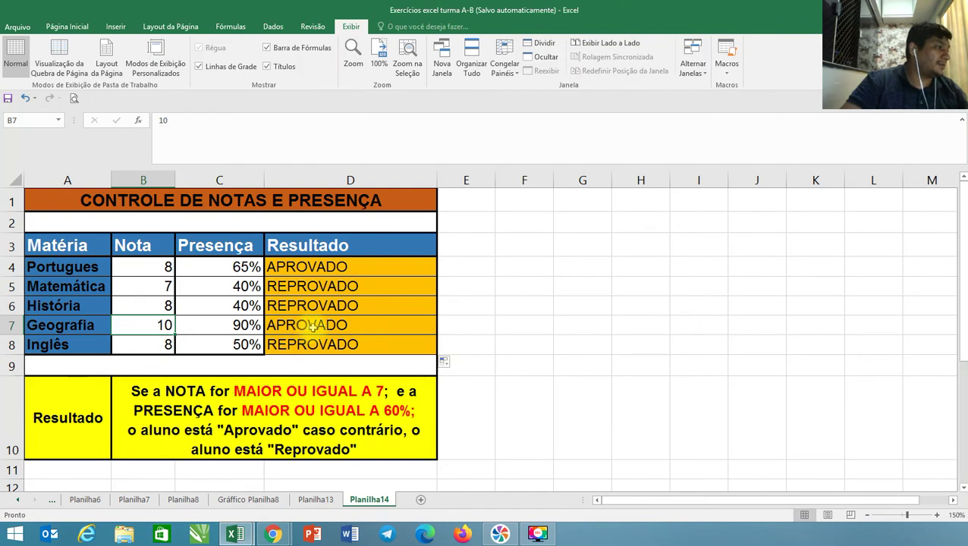
left_click(161, 287)
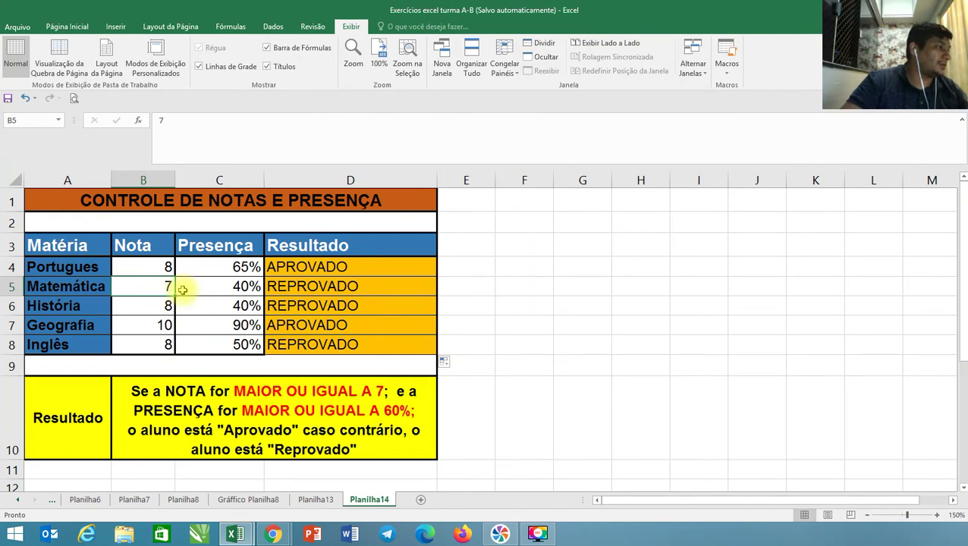
left_click(232, 287)
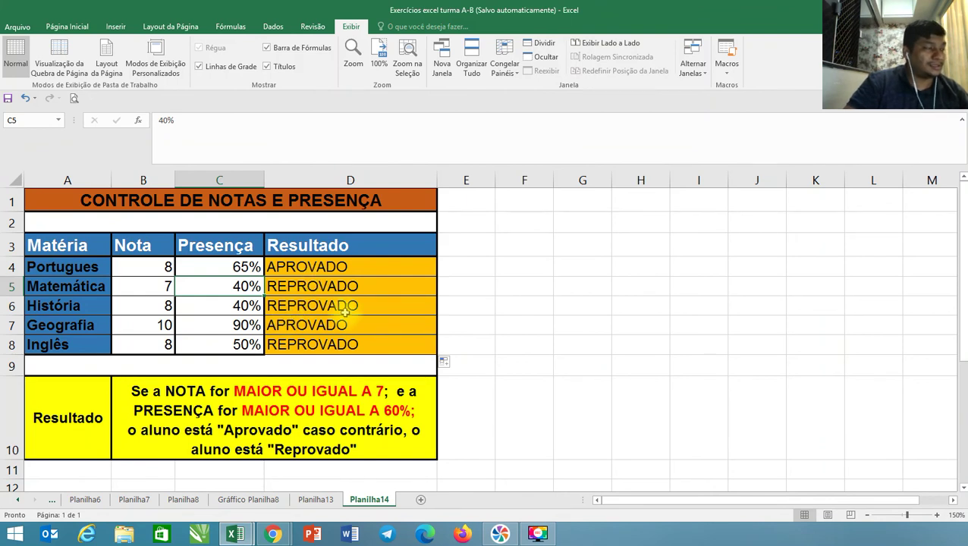
left_click(325, 277)
key("ctrl+Down")
left_click(325, 272)
double_click(323, 270)
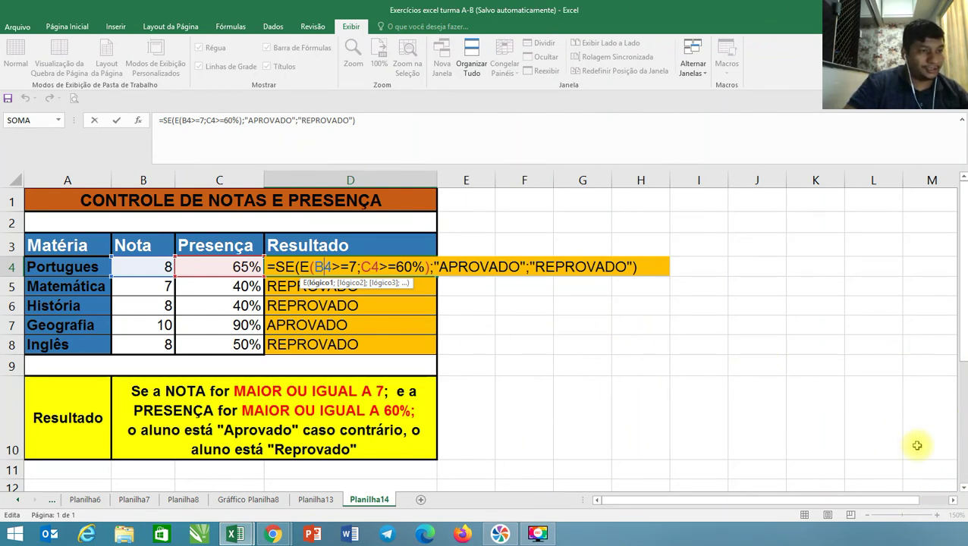
left_click(926, 513)
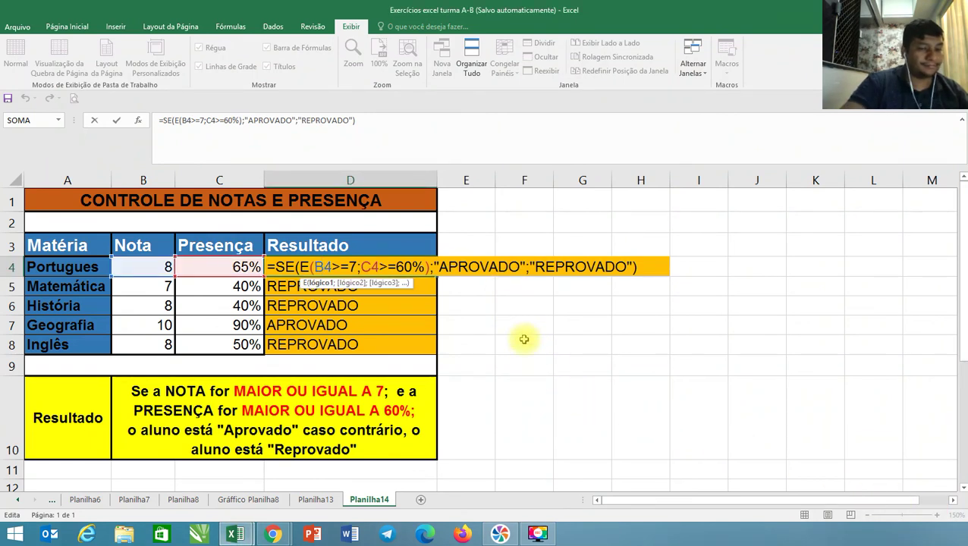
key("Escape")
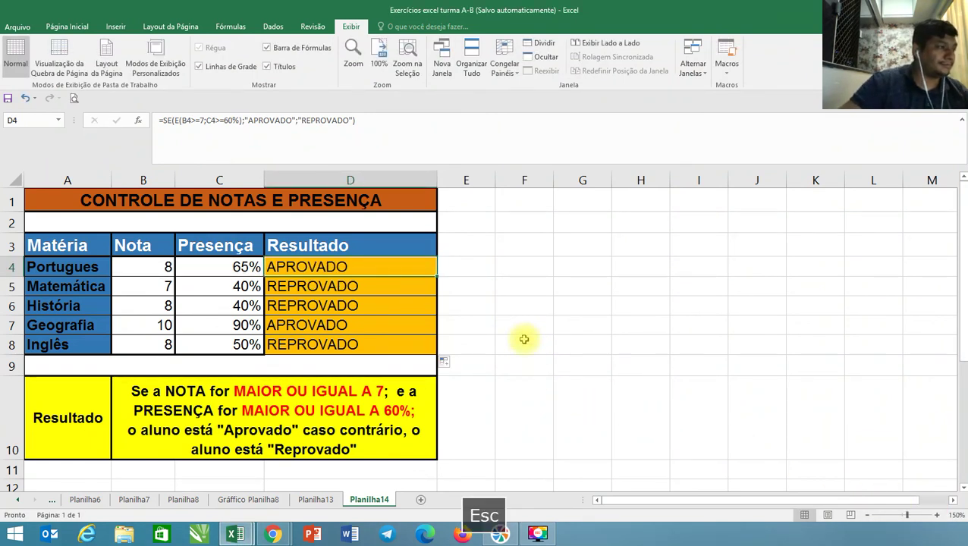